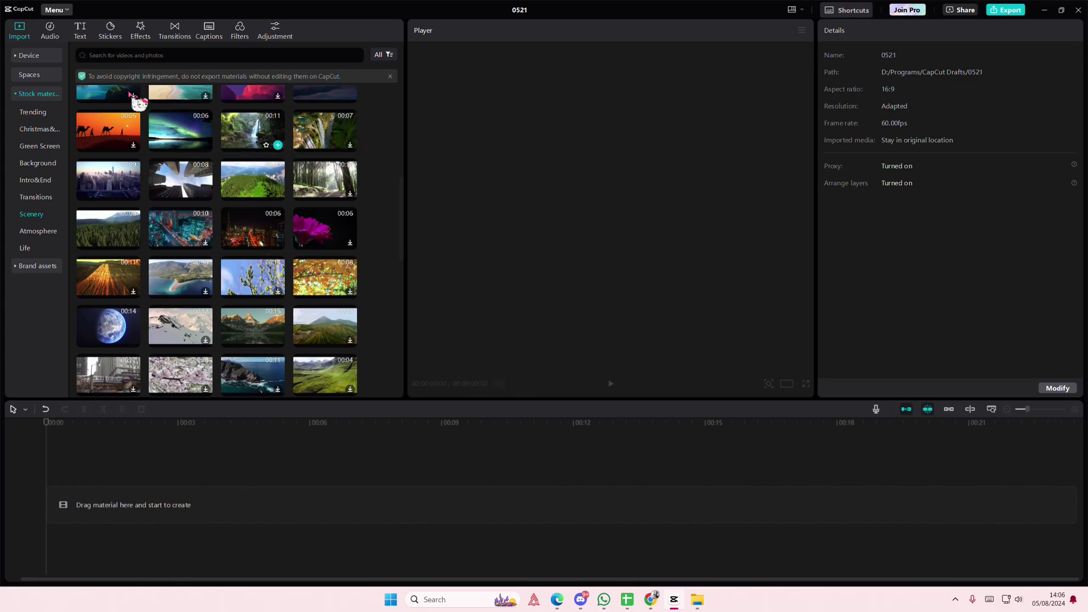
# Switch the media panel to Device and scroll to find the Film Drill Template clip.
pyautogui.click(50, 56)
pyautogui.scroll(-2, 260, 307)
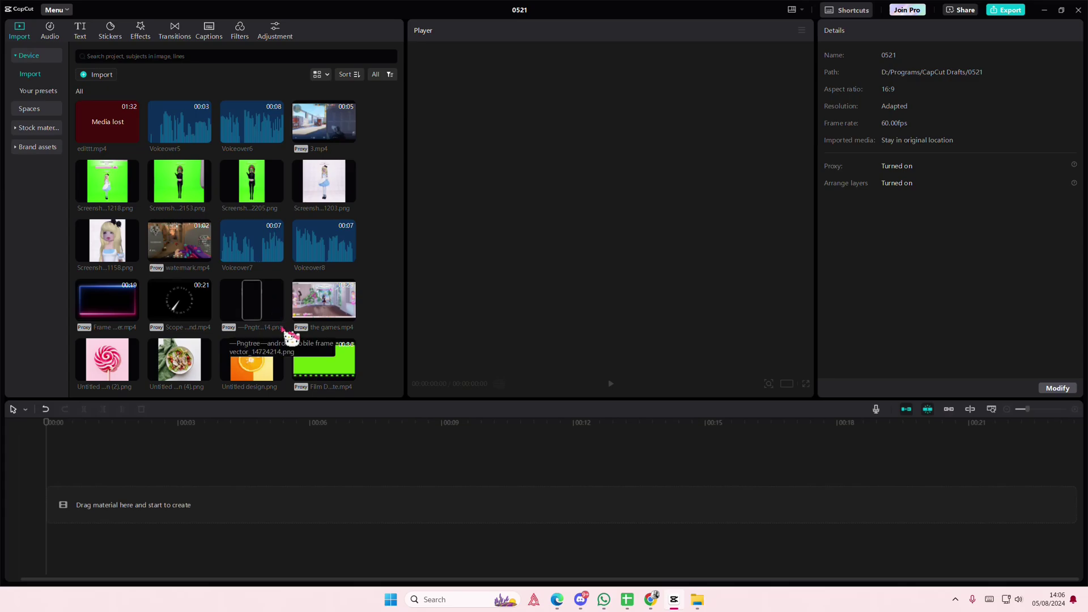
# Add Film Drill Template, chroma-key out its green at intensity 77, shadow 19, and raise it a track.
pyautogui.moveTo(339, 367); pyautogui.dragTo(93, 504)
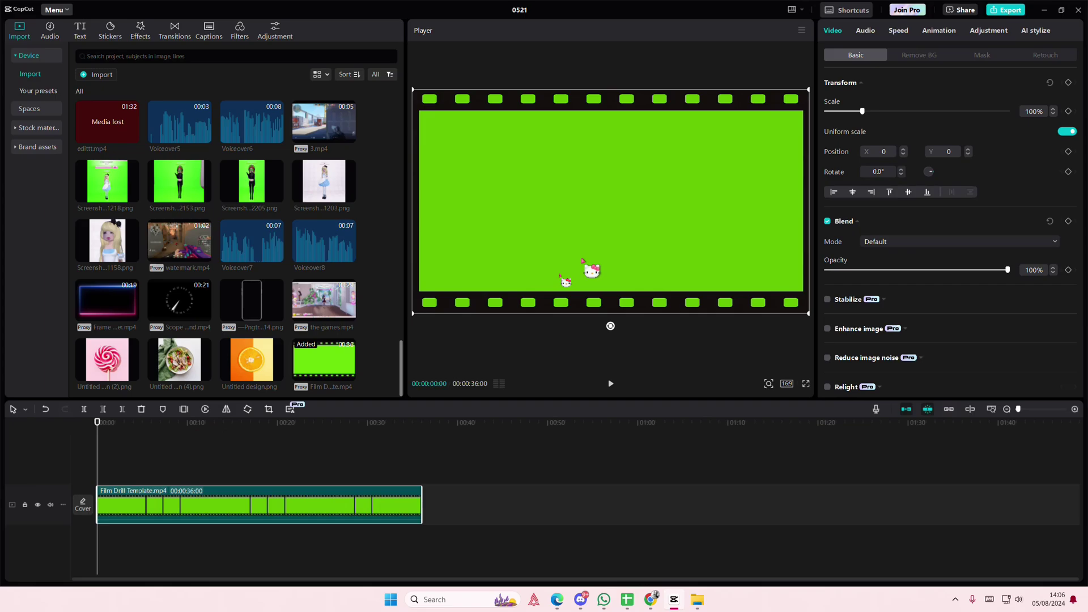
pyautogui.click(918, 56)
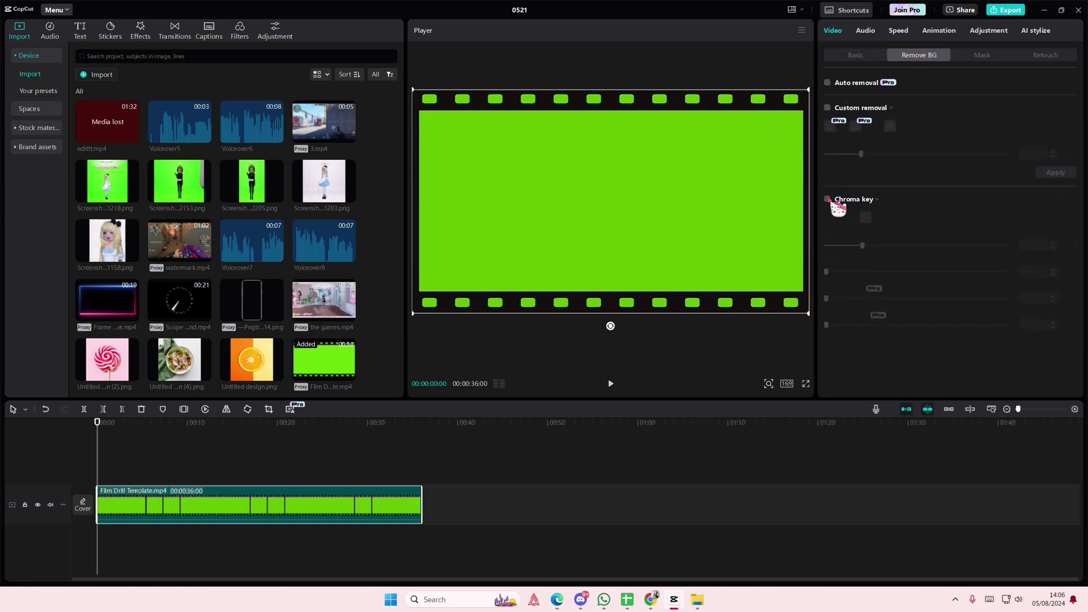
pyautogui.click(827, 199)
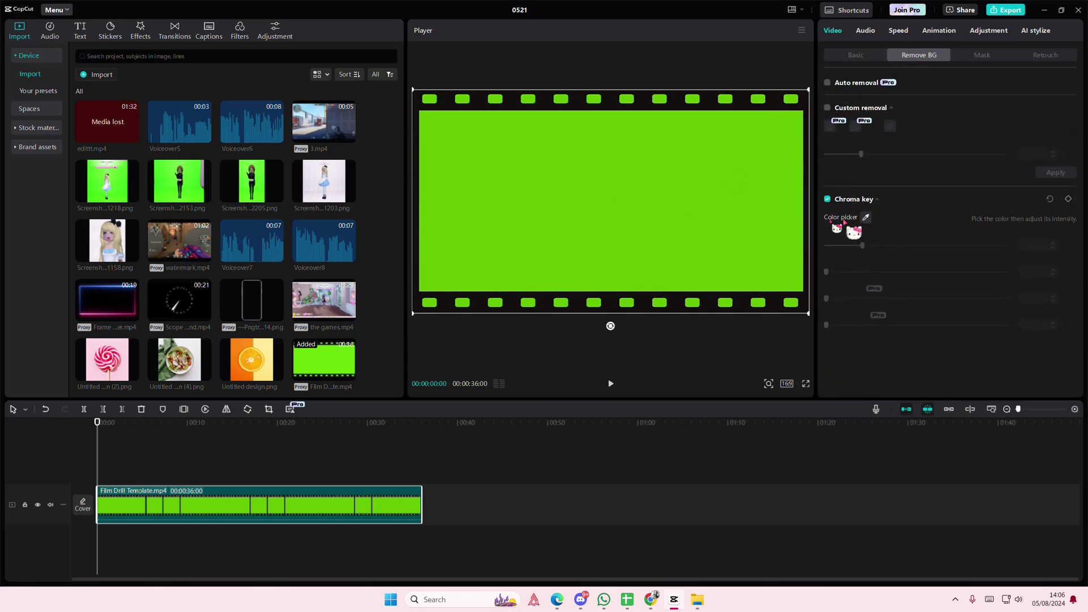
pyautogui.moveTo(847, 227); pyautogui.dragTo(703, 217)
pyautogui.moveTo(864, 244); pyautogui.dragTo(925, 256)
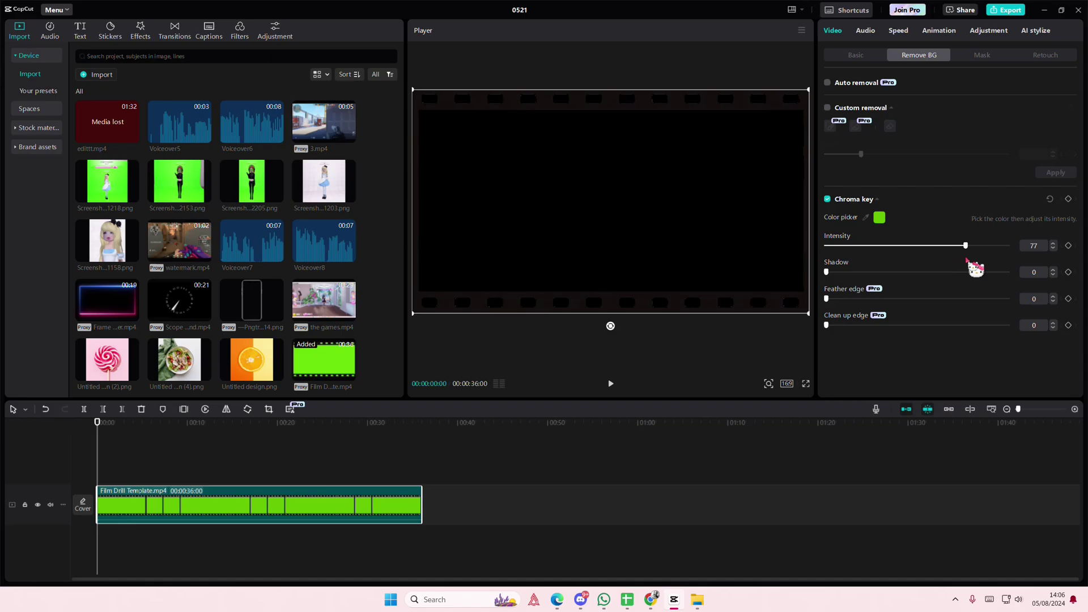
pyautogui.moveTo(325, 510); pyautogui.dragTo(304, 457)
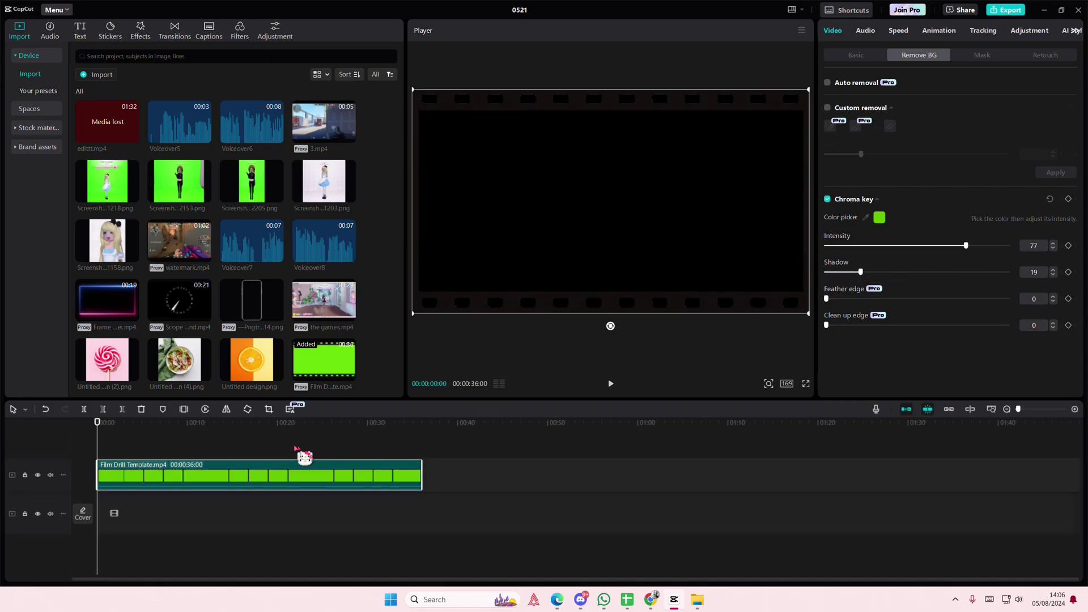
# From stock footage, put the yellow maple leaf clip on the main track, replacing the aurora clip.
pyautogui.click(50, 130)
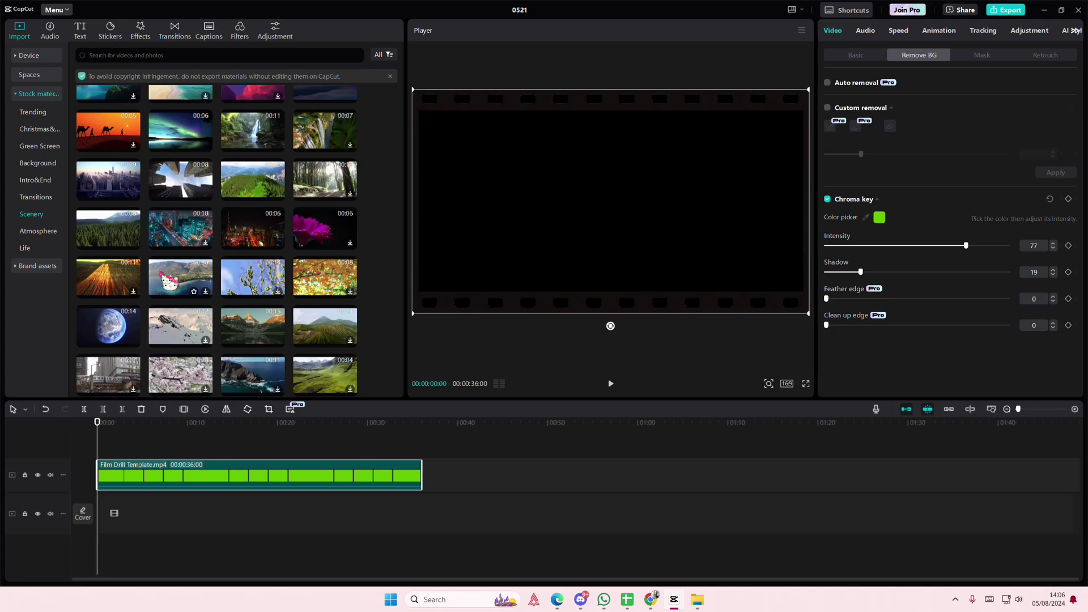
pyautogui.moveTo(177, 138); pyautogui.dragTo(120, 513)
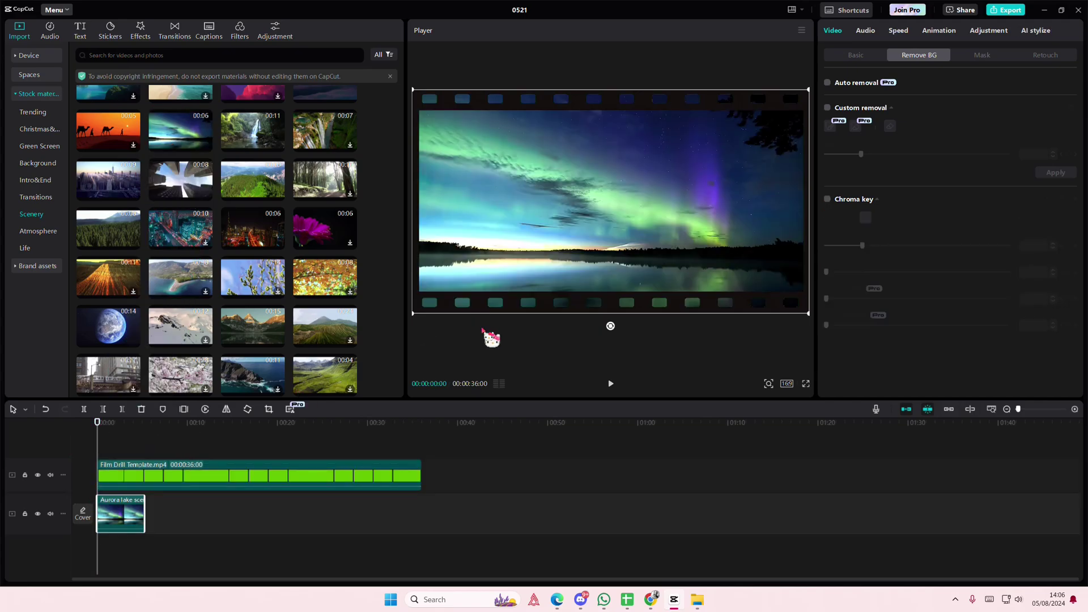
pyautogui.press('Delete')
pyautogui.moveTo(329, 290); pyautogui.dragTo(102, 519)
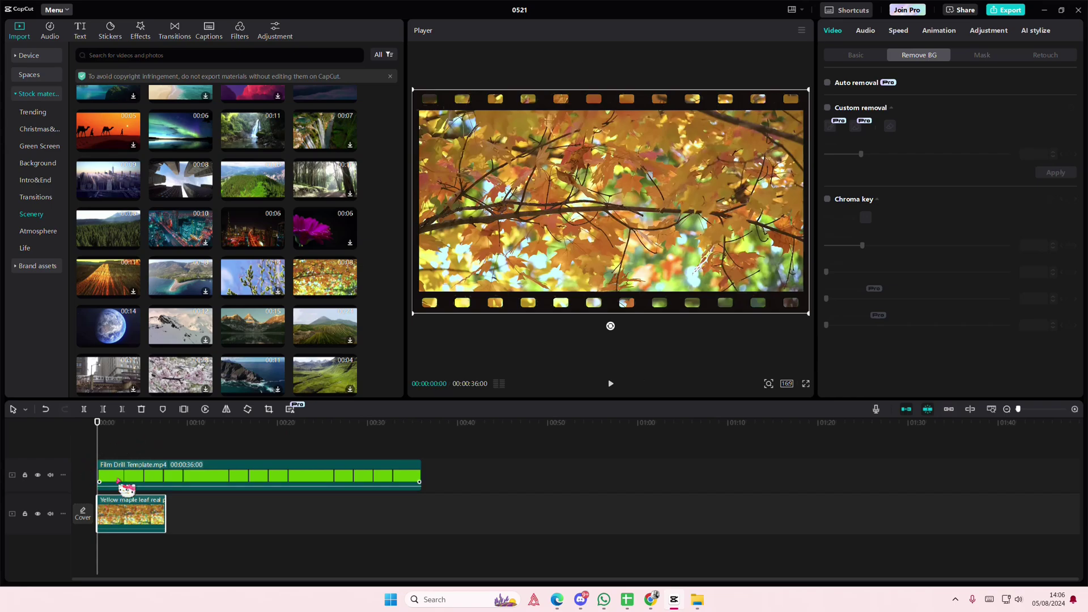
# Keyframe the maple clip's position to slide off-screen right to X 3756 by about 3.5 seconds.
pyautogui.click(865, 55)
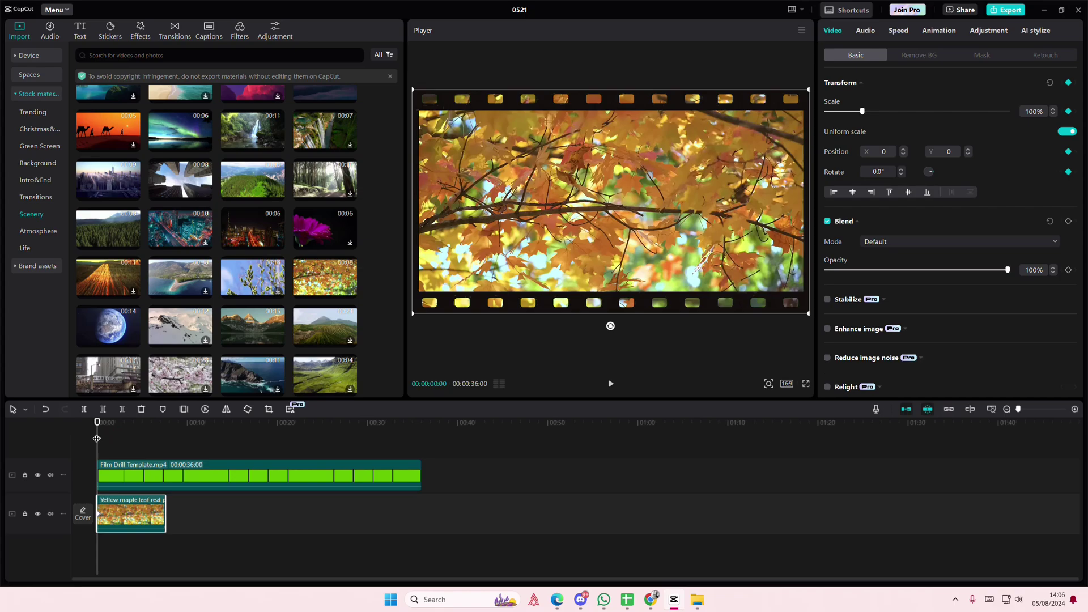
pyautogui.moveTo(96, 439); pyautogui.dragTo(133, 446)
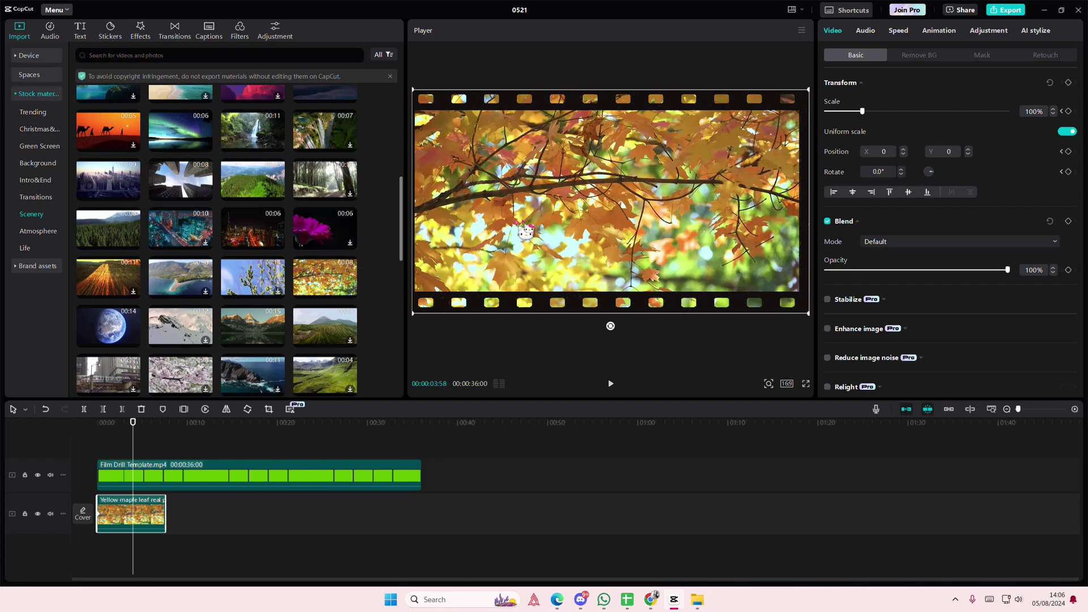
pyautogui.moveTo(430, 213); pyautogui.dragTo(817, 219)
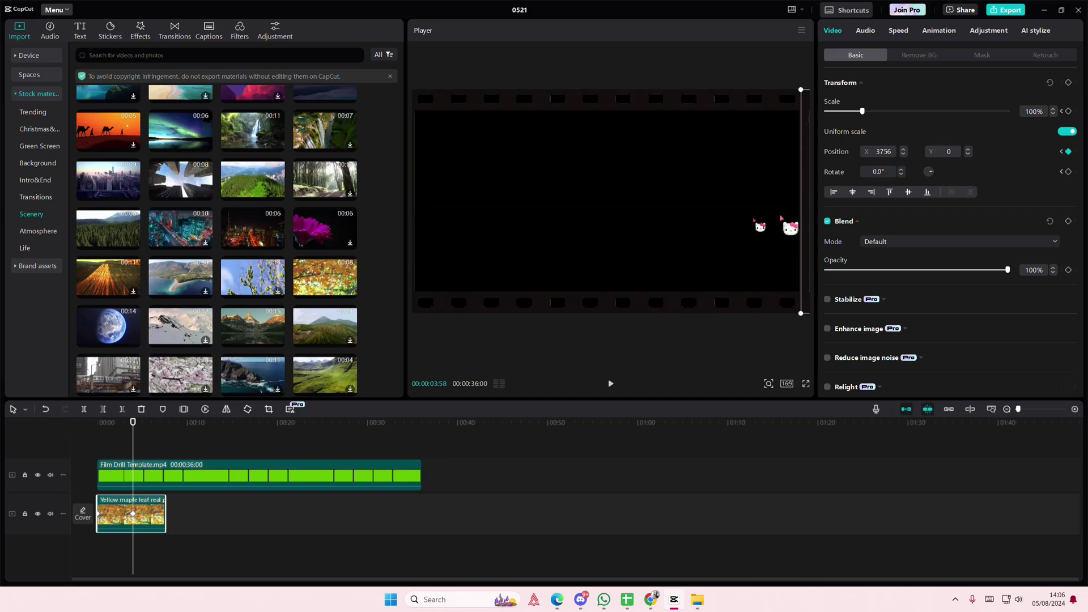
# Place the Spring background clip on the second track, starting at the playhead near the beginning.
pyautogui.moveTo(191, 516)
pyautogui.mouseDown()
pyautogui.moveTo(233, 530)
pyautogui.moveTo(194, 520)
pyautogui.moveTo(227, 510)
pyautogui.moveTo(233, 494)
pyautogui.moveTo(493, 522)
pyautogui.moveTo(536, 543)
pyautogui.moveTo(184, 517)
pyautogui.mouseUp()
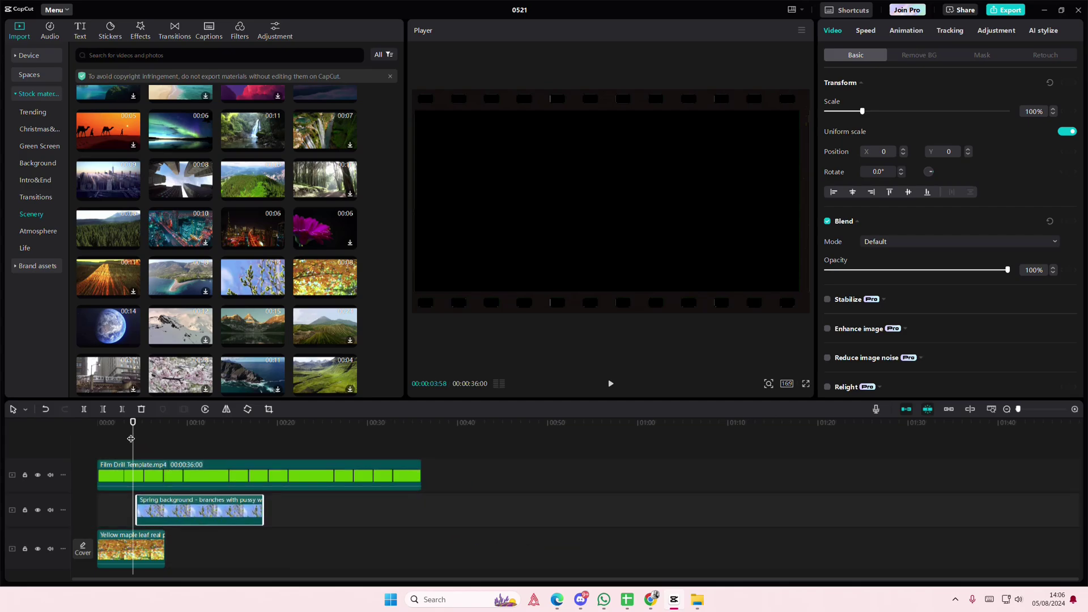
pyautogui.moveTo(130, 439); pyautogui.dragTo(101, 454)
pyautogui.click(102, 453)
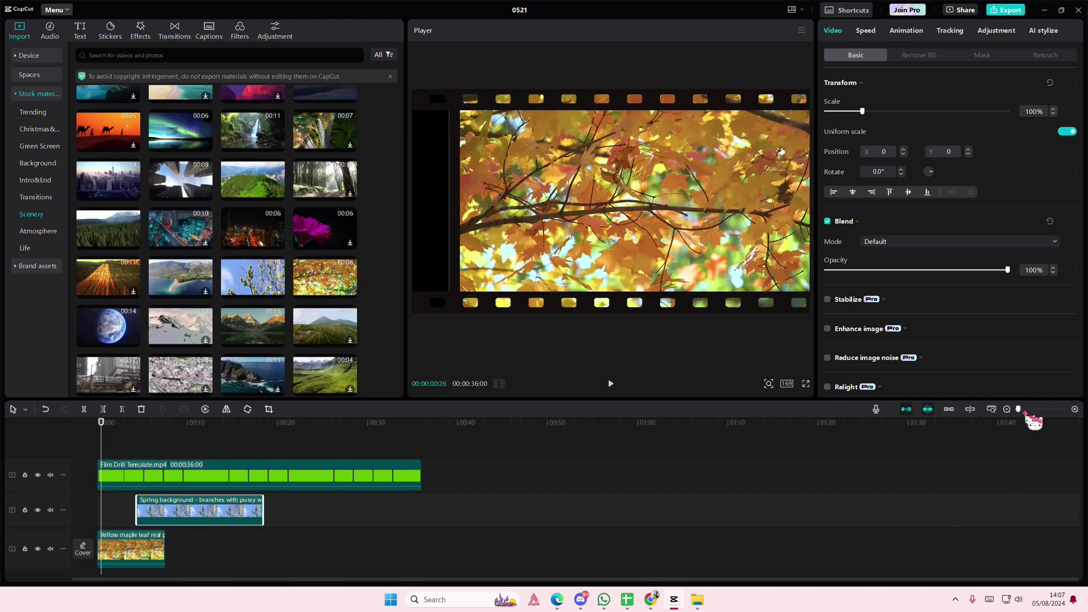
pyautogui.scroll(3, 1033, 421)
pyautogui.moveTo(241, 506); pyautogui.dragTo(125, 516)
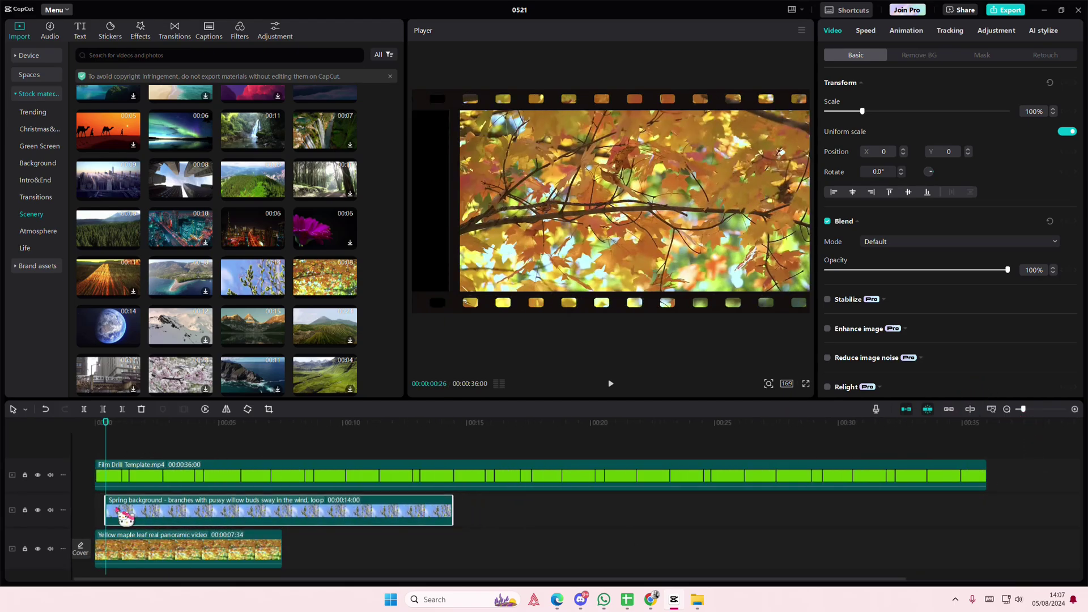
# Keyframe the Spring clip starting off-screen left, then centred at about 3.4 seconds.
pyautogui.moveTo(740, 257); pyautogui.dragTo(389, 264)
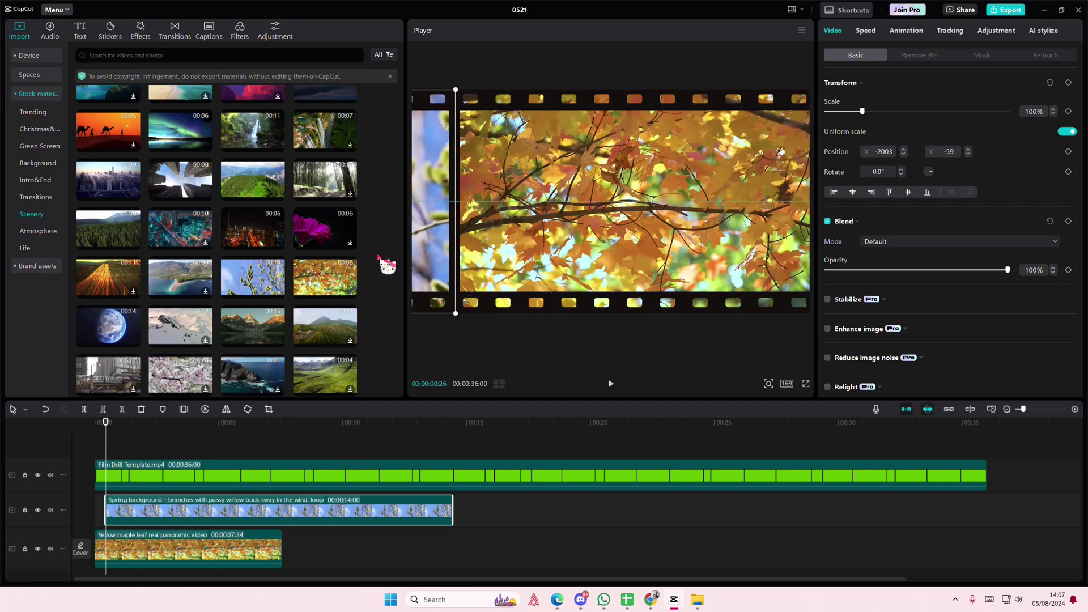
pyautogui.click(1069, 83)
pyautogui.moveTo(113, 439); pyautogui.dragTo(293, 455)
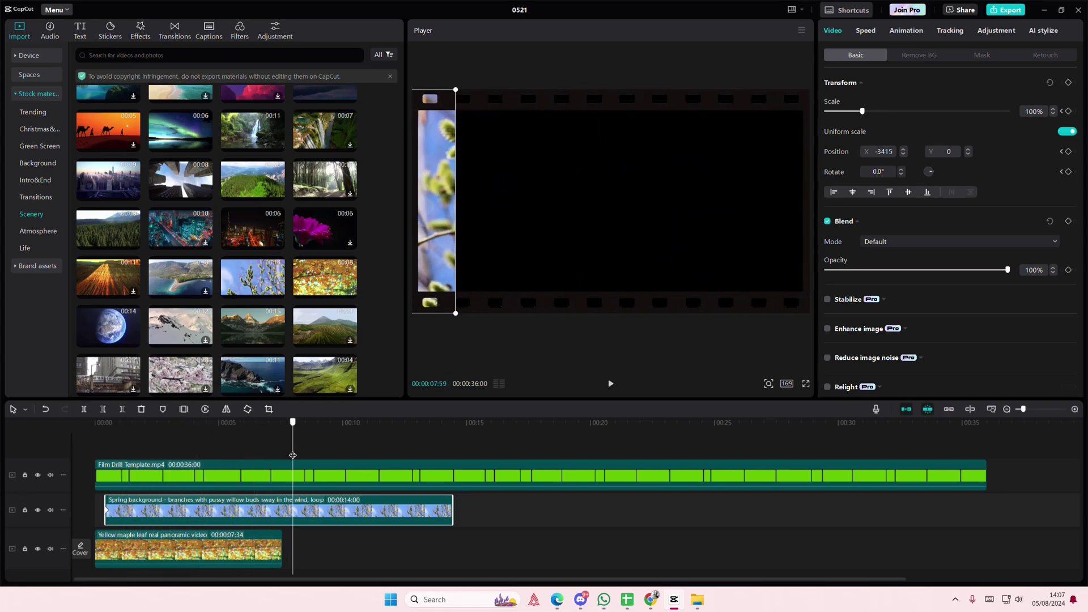
pyautogui.moveTo(433, 276); pyautogui.dragTo(729, 226)
pyautogui.click(724, 236)
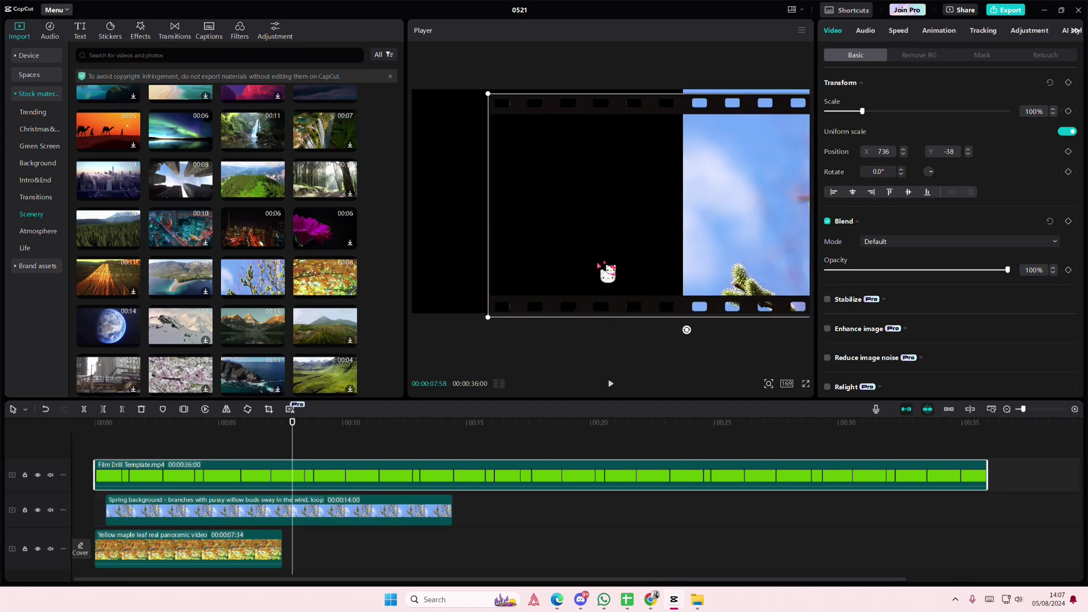
# Keyframe the Spring clip off-screen right (X 3790) at about 8 seconds and preview the slide.
pyautogui.click(288, 516)
pyautogui.moveTo(707, 236); pyautogui.dragTo(837, 238)
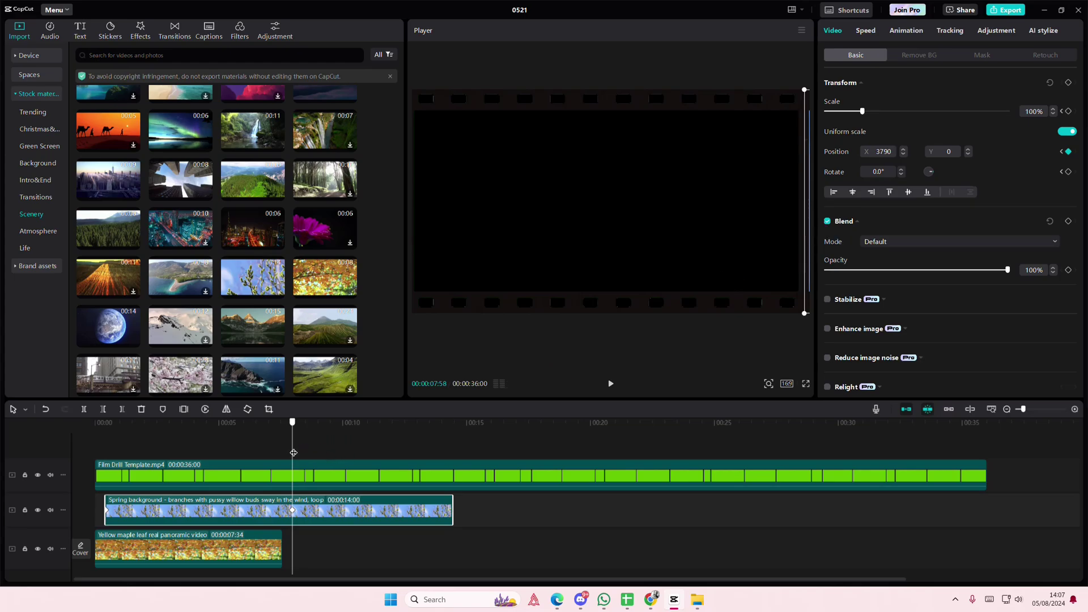
pyautogui.moveTo(293, 453); pyautogui.dragTo(296, 453)
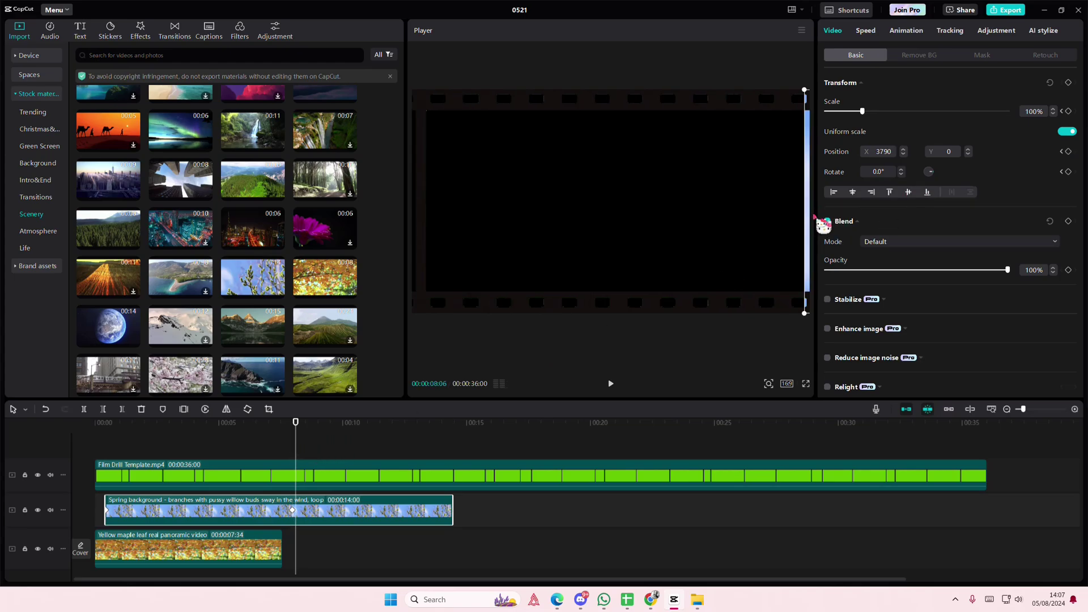
pyautogui.moveTo(815, 217); pyautogui.dragTo(812, 217)
pyautogui.moveTo(285, 456); pyautogui.dragTo(160, 467)
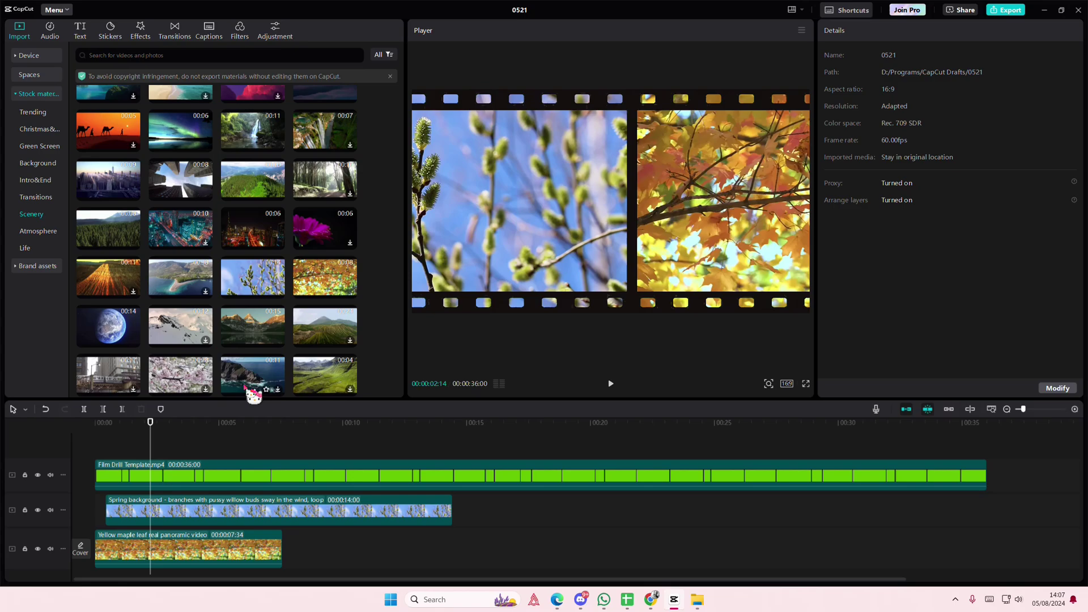
# Place the hot-air-balloon drone clip above the spring clip, starting at about 7 seconds.
pyautogui.scroll(1, 209, 332)
pyautogui.scroll(-2, 207, 331)
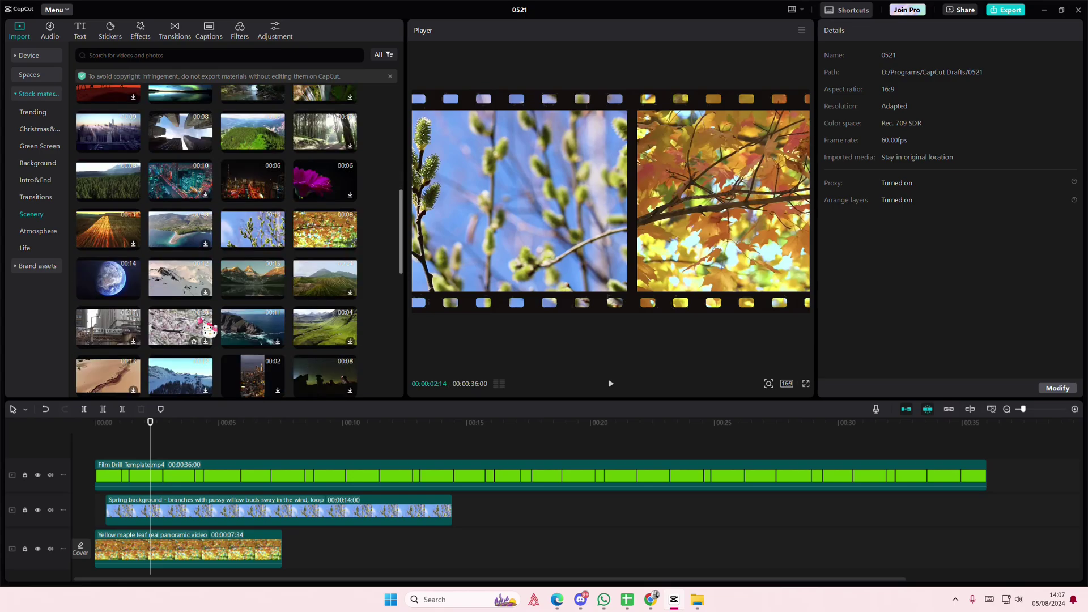
pyautogui.scroll(-2, 223, 338)
pyautogui.moveTo(196, 243); pyautogui.dragTo(510, 513)
pyautogui.moveTo(250, 452); pyautogui.dragTo(298, 459)
pyautogui.click(306, 512)
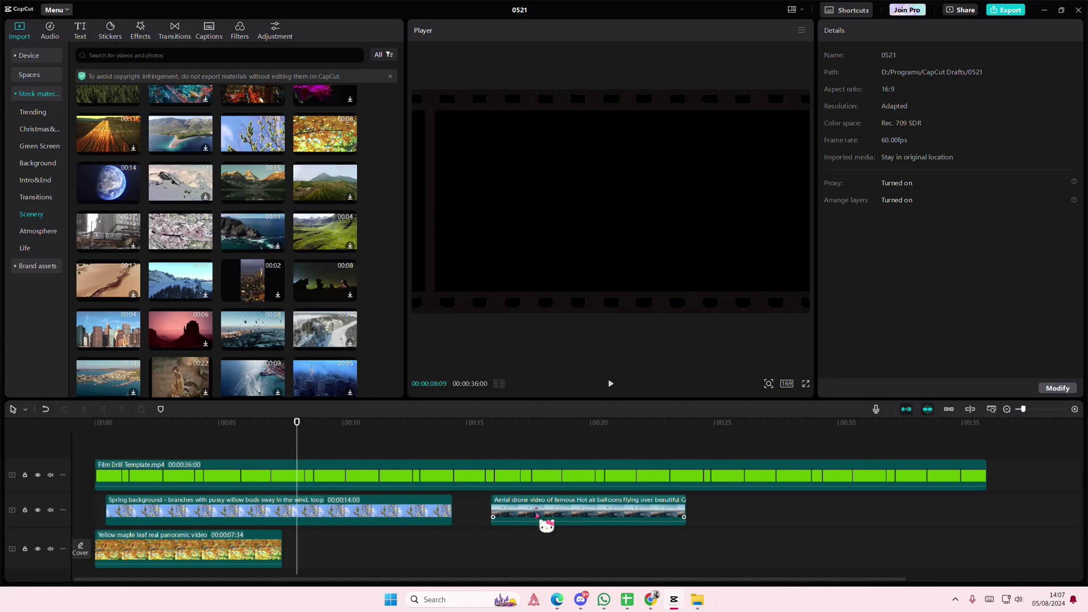
pyautogui.moveTo(537, 516); pyautogui.dragTo(357, 518)
pyautogui.moveTo(297, 438); pyautogui.dragTo(197, 449)
pyautogui.moveTo(345, 509); pyautogui.dragTo(247, 511)
pyautogui.click(397, 522)
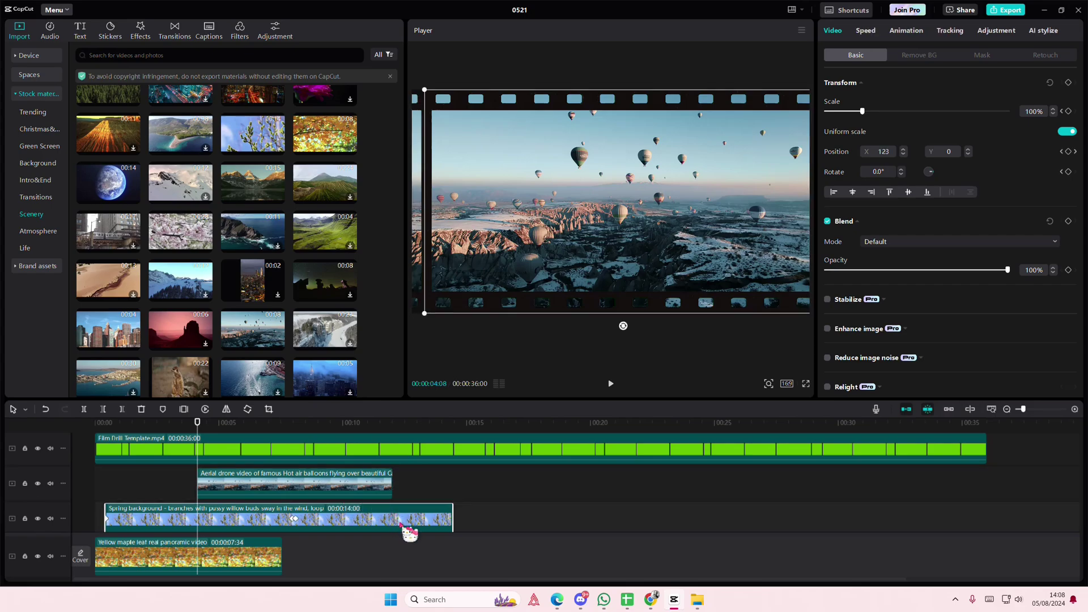
# Slide the spring clip and the drone clip left off the frame, drone to X -3667, then preview.
pyautogui.scroll(-1, 401, 524)
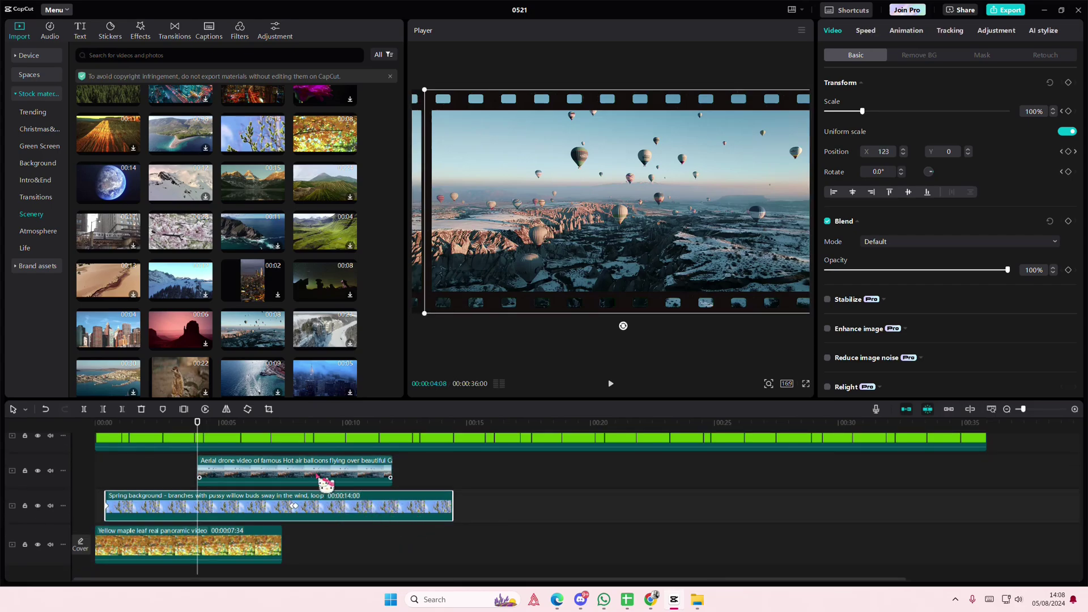
pyautogui.moveTo(510, 315); pyautogui.dragTo(311, 242)
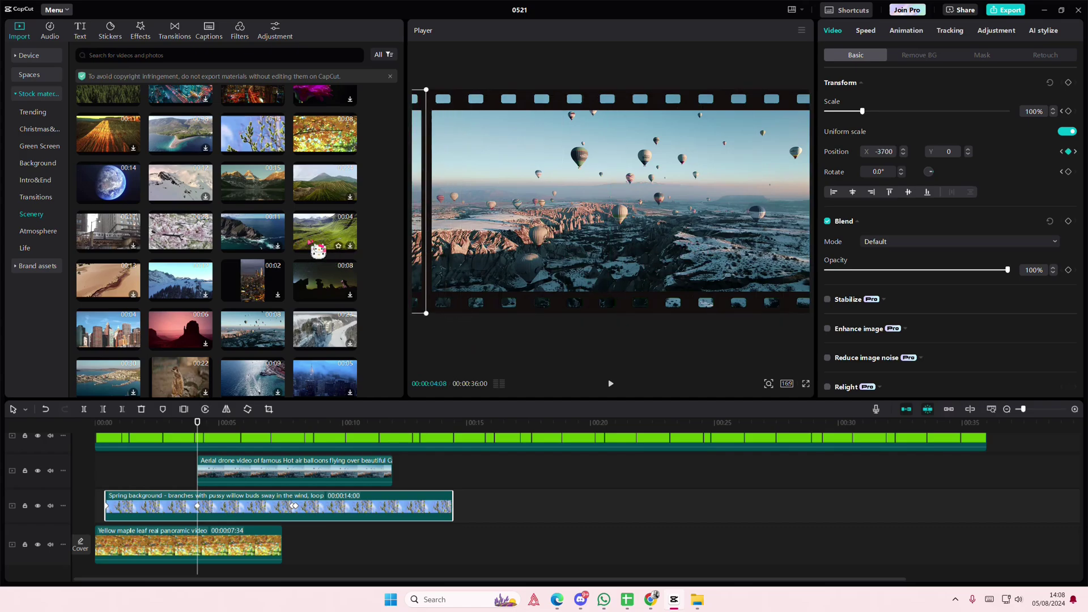
pyautogui.moveTo(445, 260); pyautogui.dragTo(523, 263)
pyautogui.hotkey('ctrl', 'z')
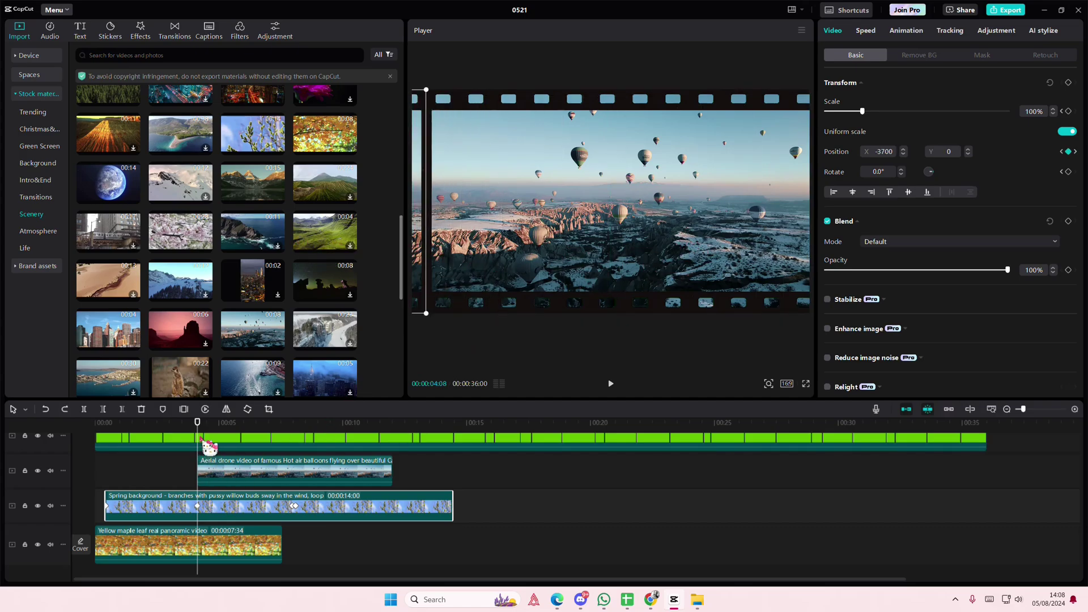
pyautogui.click(221, 465)
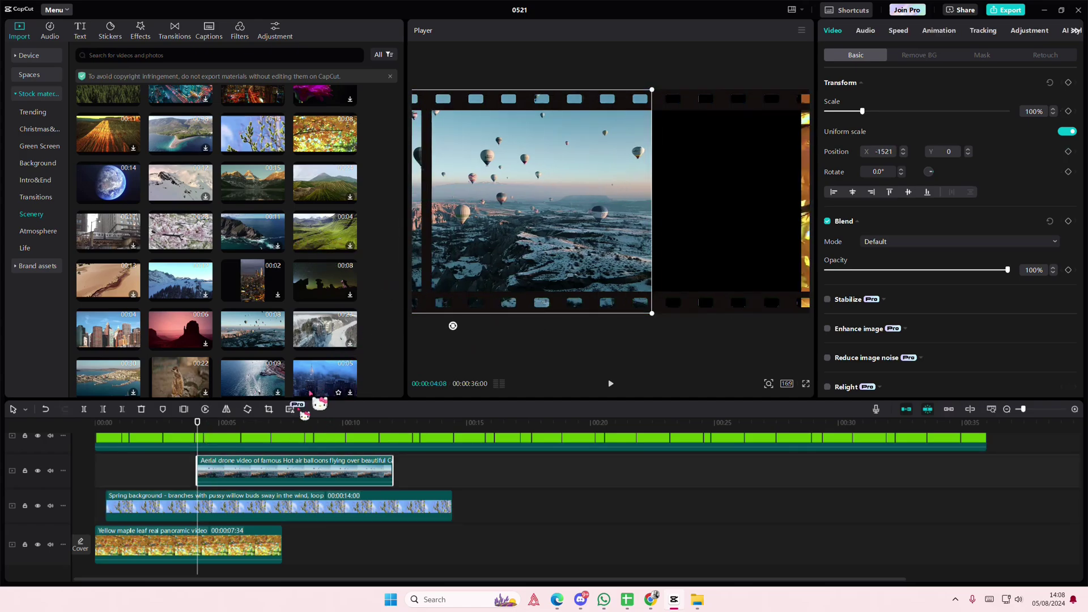
pyautogui.click(243, 509)
pyautogui.click(245, 481)
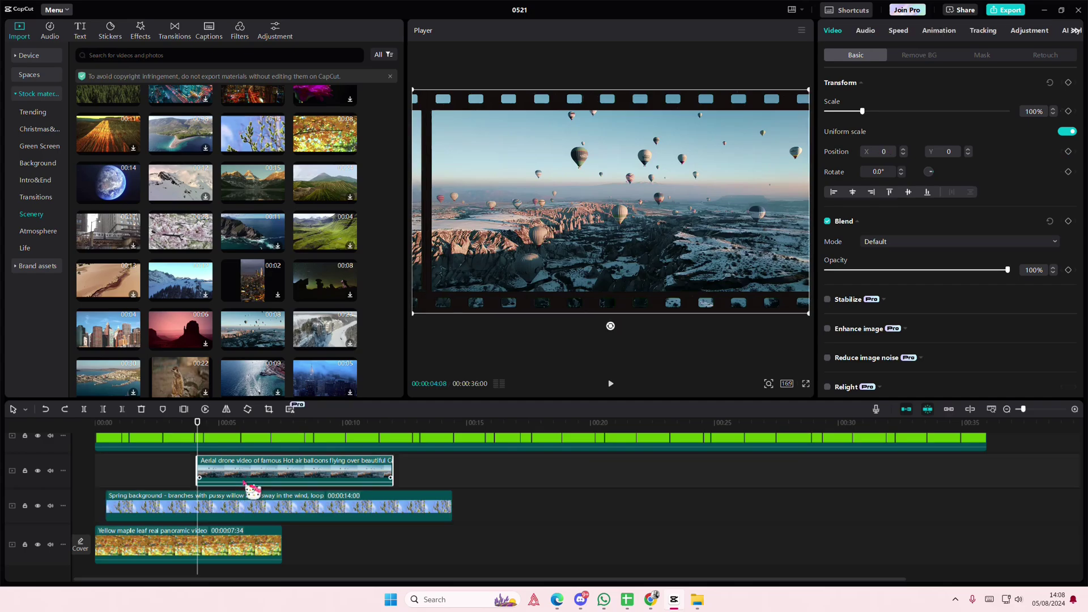
pyautogui.moveTo(776, 249); pyautogui.dragTo(393, 248)
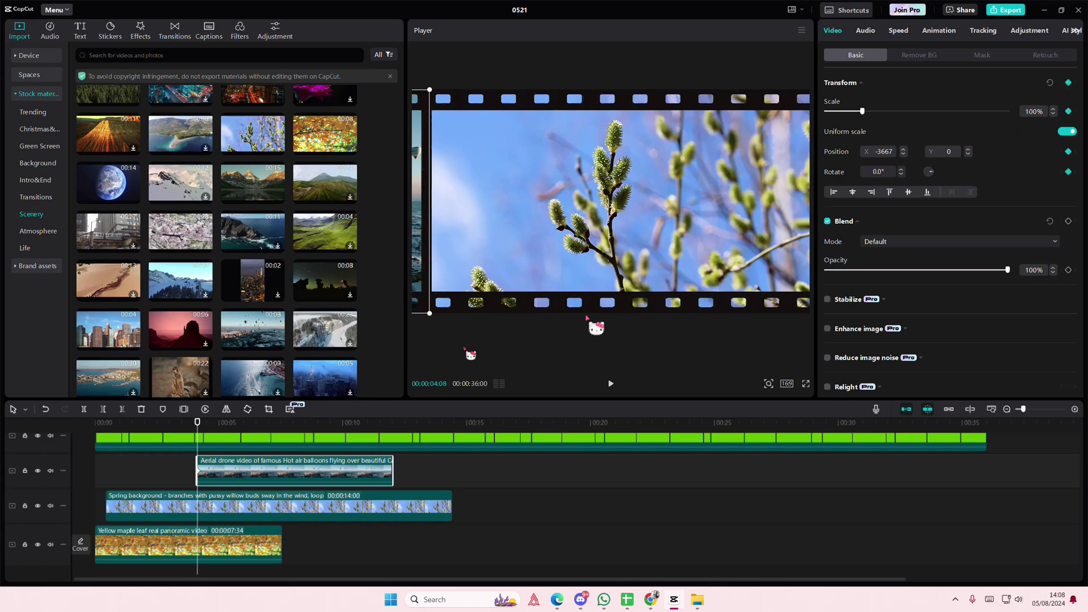
pyautogui.moveTo(197, 434); pyautogui.dragTo(393, 450)
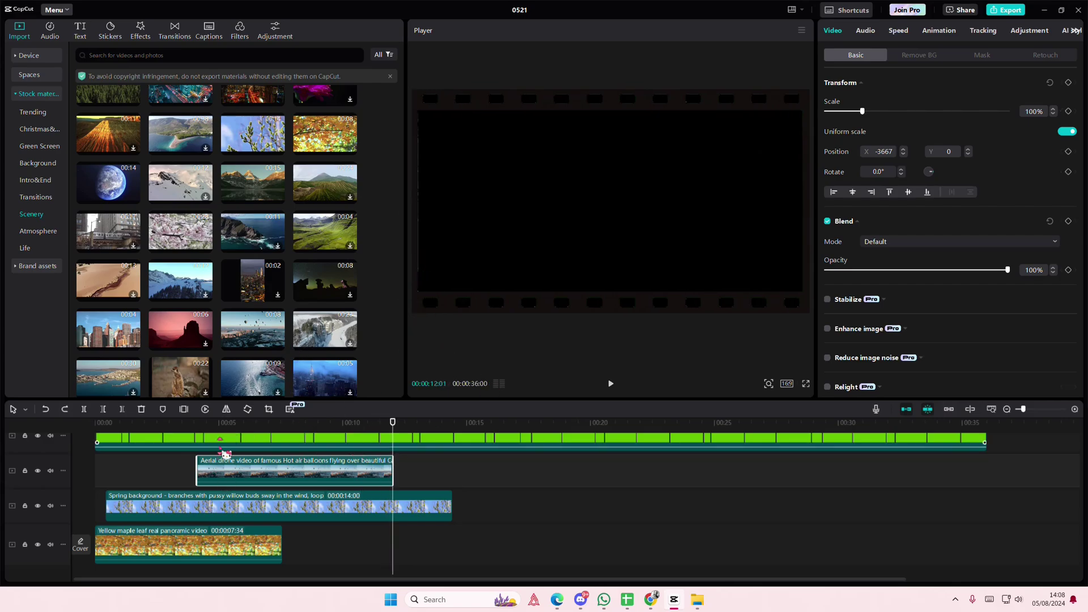
# Delete the drone clip and add the coral-reef fish clip at the playhead.
pyautogui.click(199, 422)
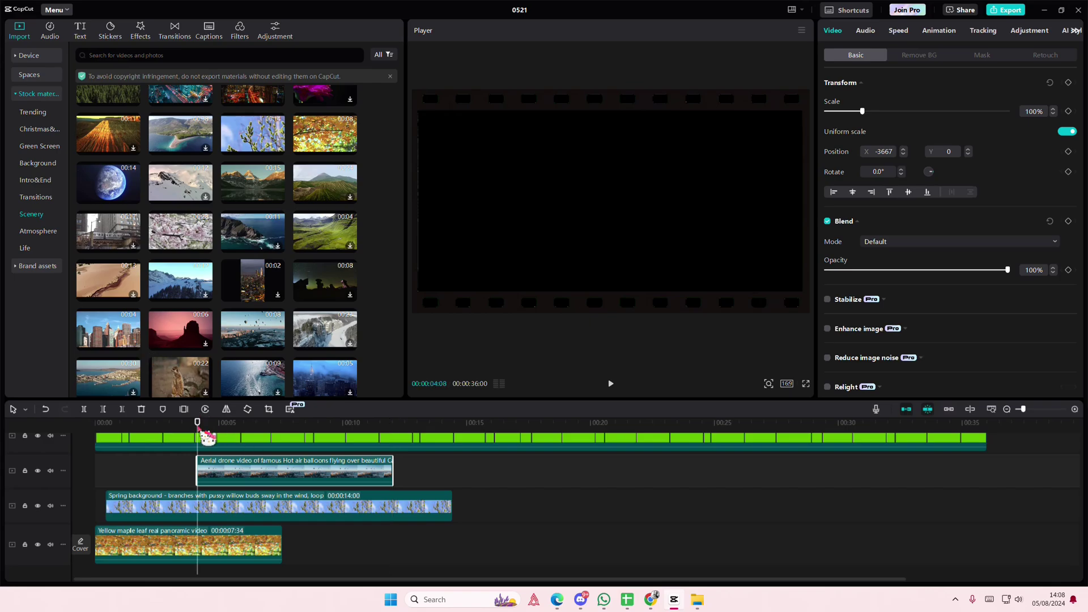
pyautogui.press('Delete')
pyautogui.moveTo(125, 349); pyautogui.dragTo(272, 396)
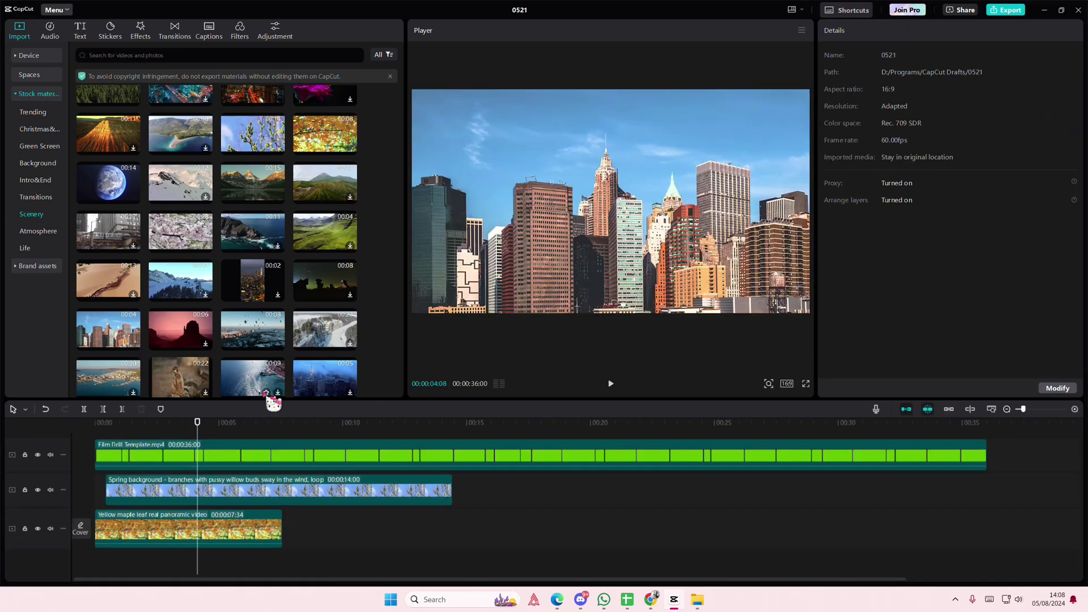
pyautogui.scroll(-3, 274, 382)
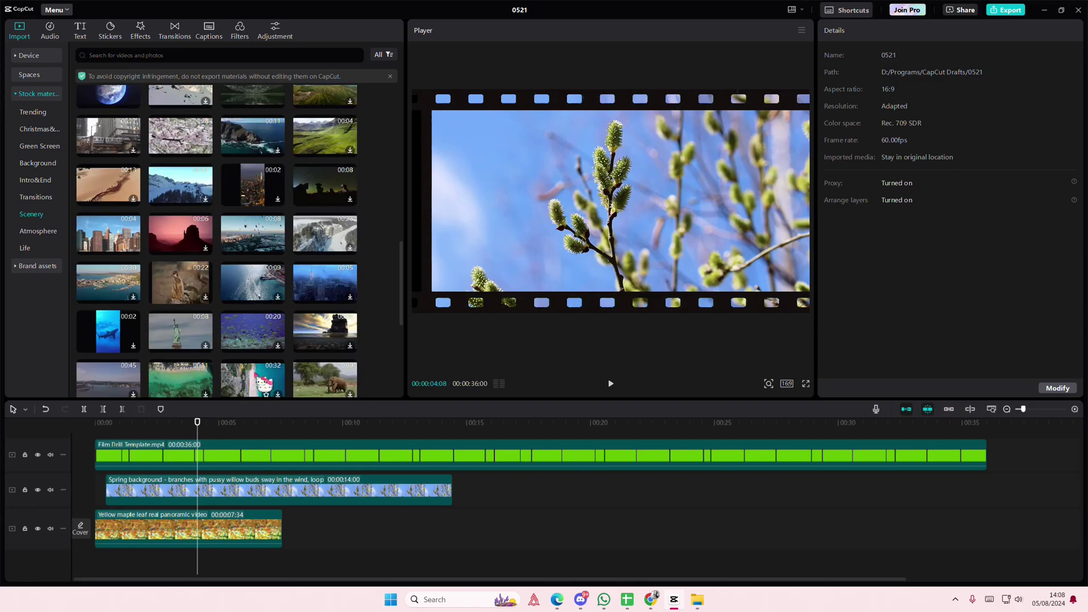
pyautogui.moveTo(267, 347); pyautogui.dragTo(202, 475)
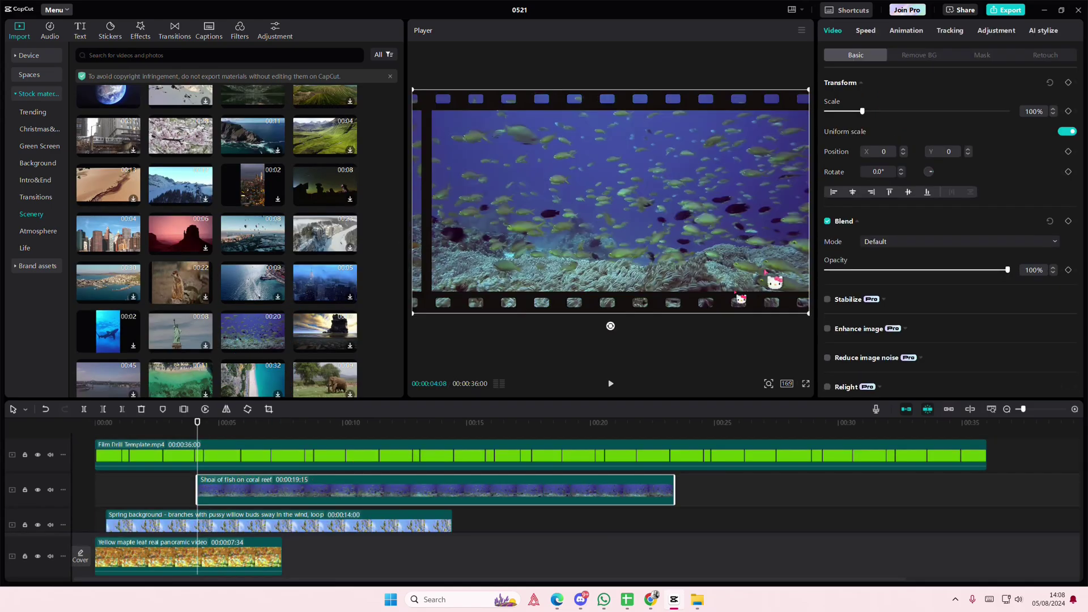
# Keyframe the fish clip to slide from X -3674 to X 3792 by about 11 seconds.
pyautogui.click(1069, 82)
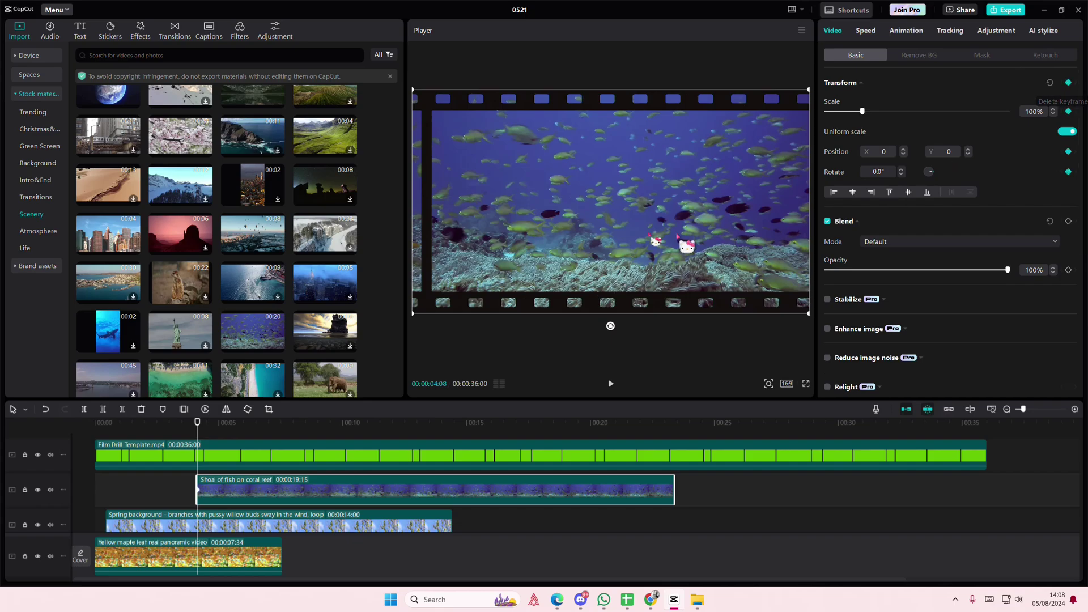
pyautogui.moveTo(712, 245); pyautogui.dragTo(428, 250)
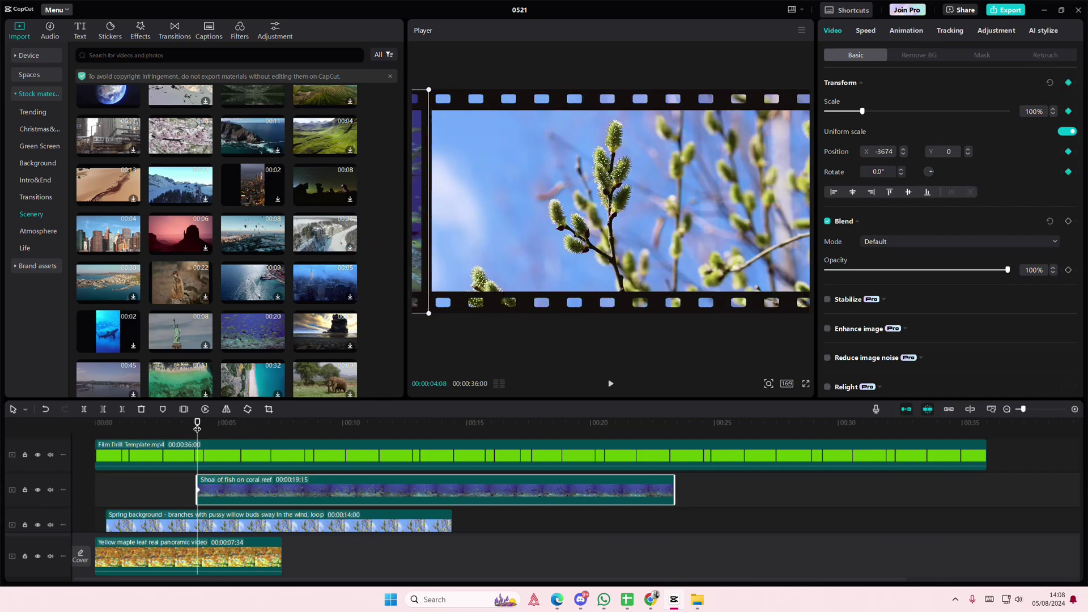
pyautogui.moveTo(197, 429); pyautogui.dragTo(394, 453)
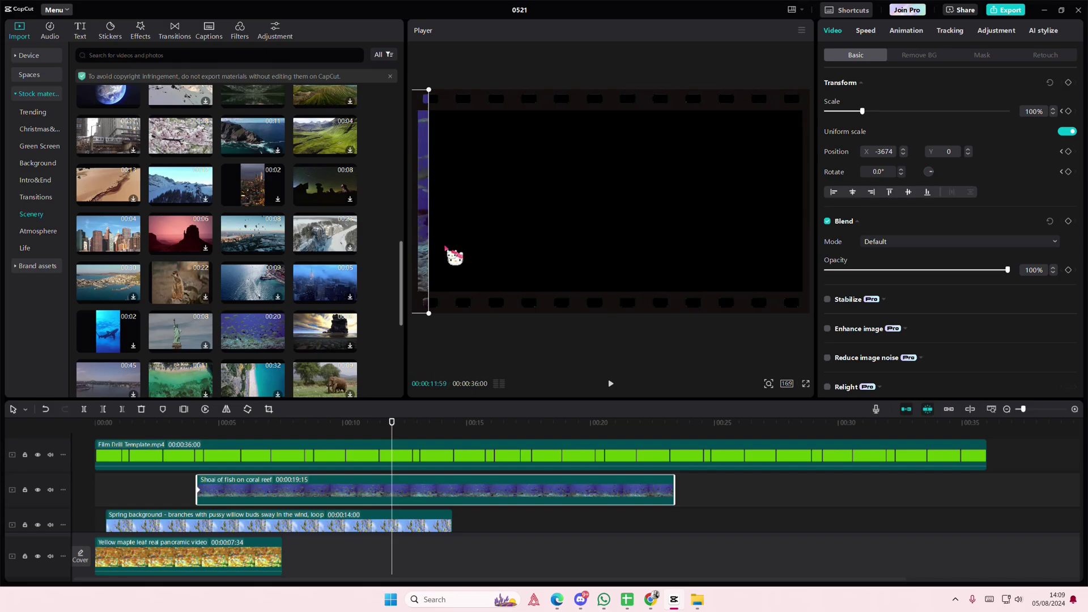
pyautogui.moveTo(447, 249); pyautogui.dragTo(794, 236)
pyautogui.scroll(1, 264, 446)
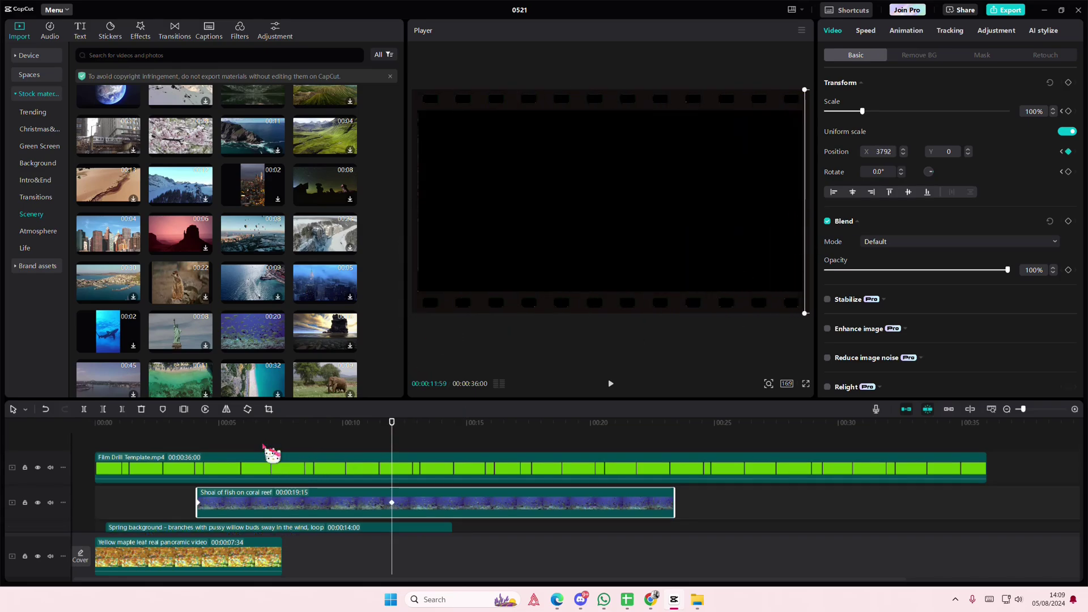
pyautogui.click(246, 422)
pyautogui.click(281, 440)
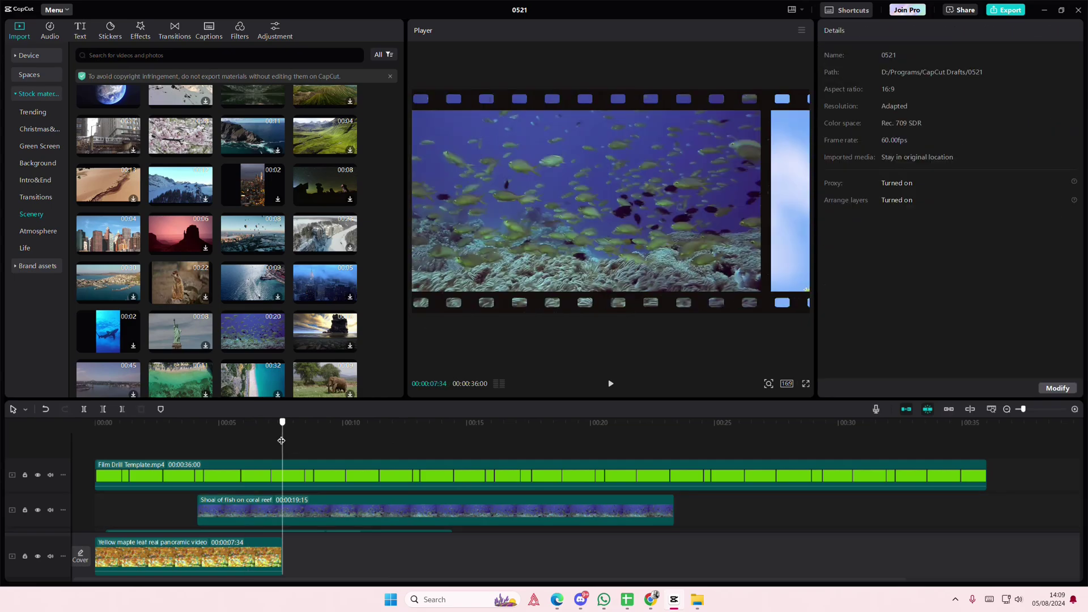
pyautogui.moveTo(282, 440); pyautogui.dragTo(115, 447)
pyautogui.press('space')
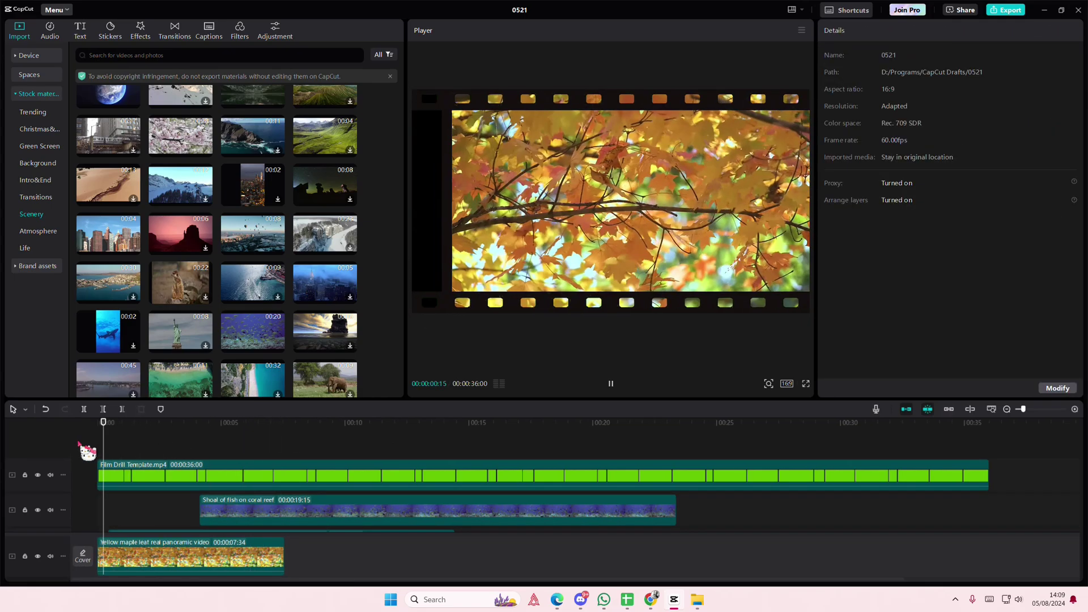
pyautogui.scroll(-1, 174, 471)
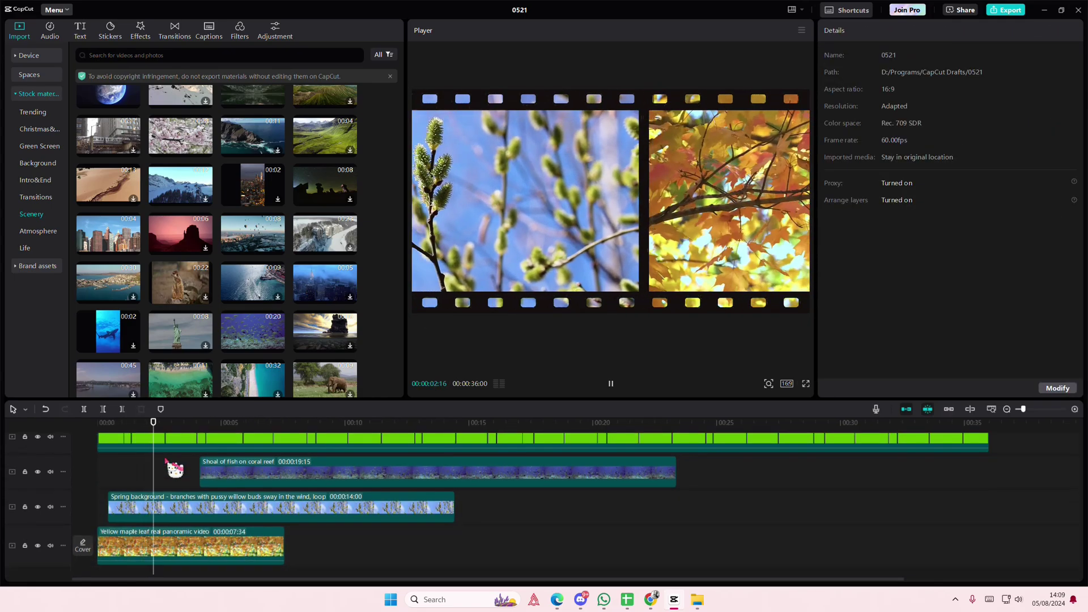
pyautogui.click(134, 513)
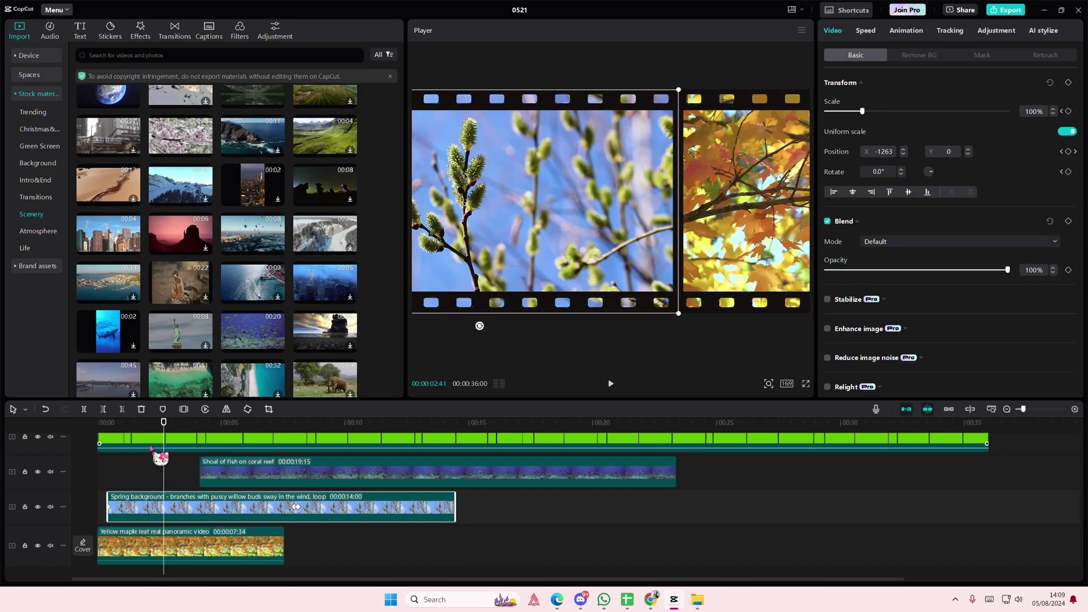
pyautogui.scroll(1, 154, 446)
pyautogui.press('space')
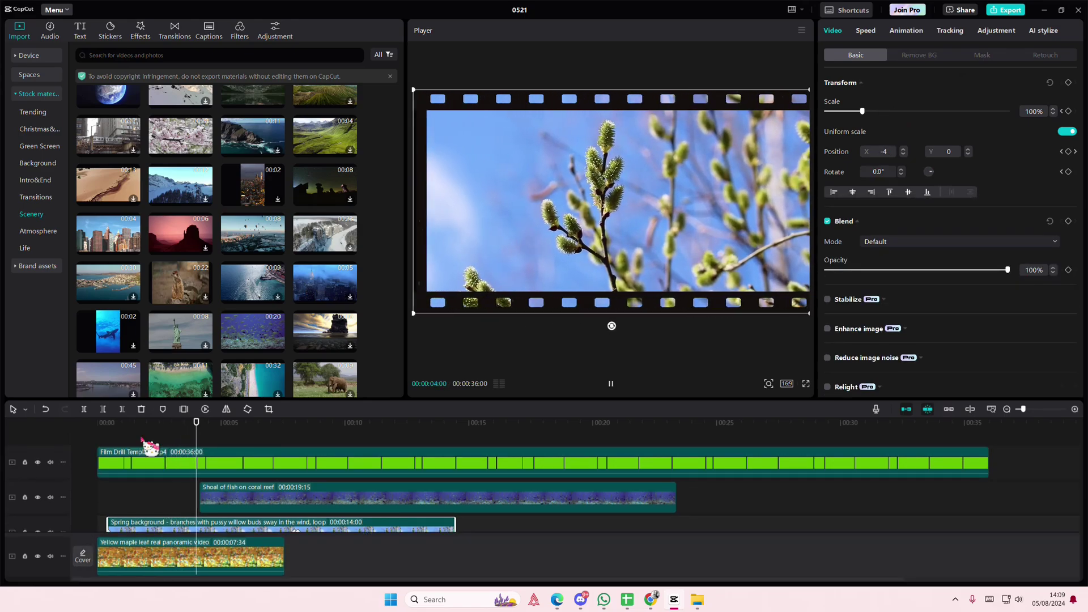
pyautogui.click(149, 445)
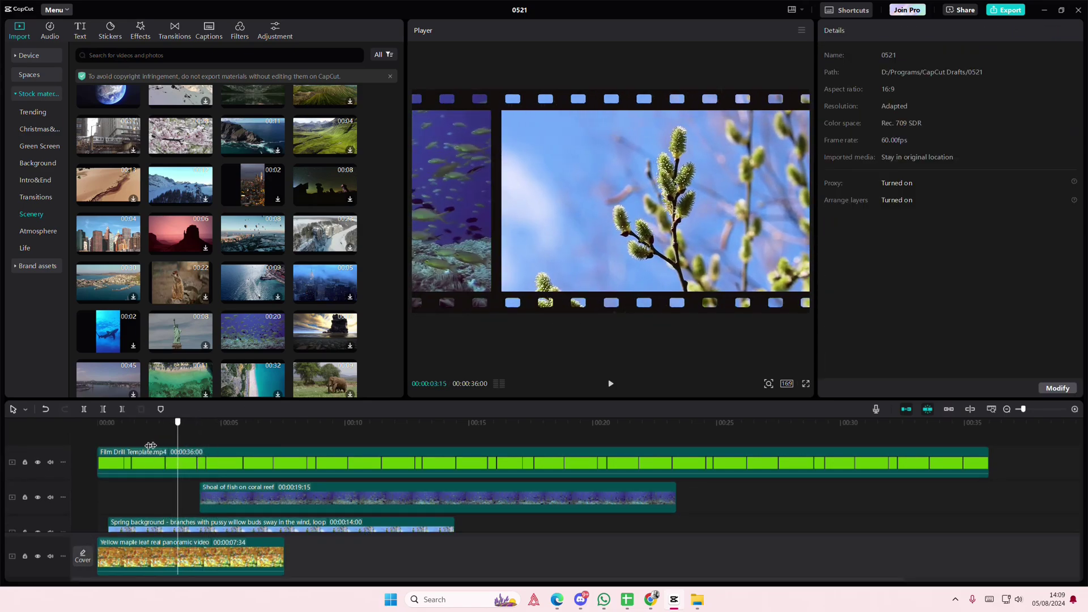
pyautogui.click(133, 448)
pyautogui.press('space')
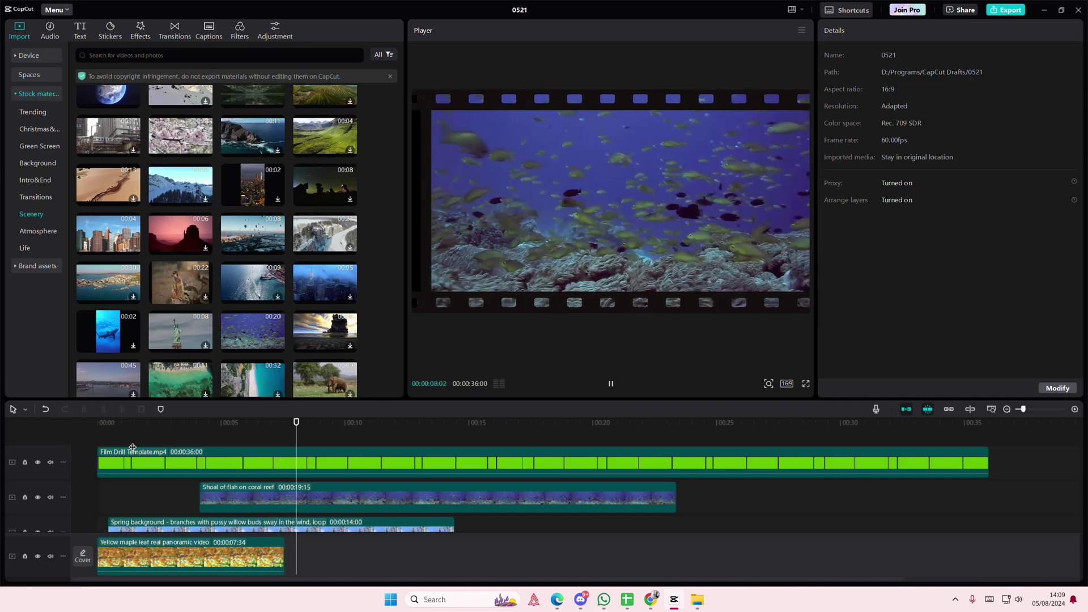
pyautogui.moveTo(135, 452); pyautogui.dragTo(129, 445)
pyautogui.click(128, 444)
pyautogui.press('space')
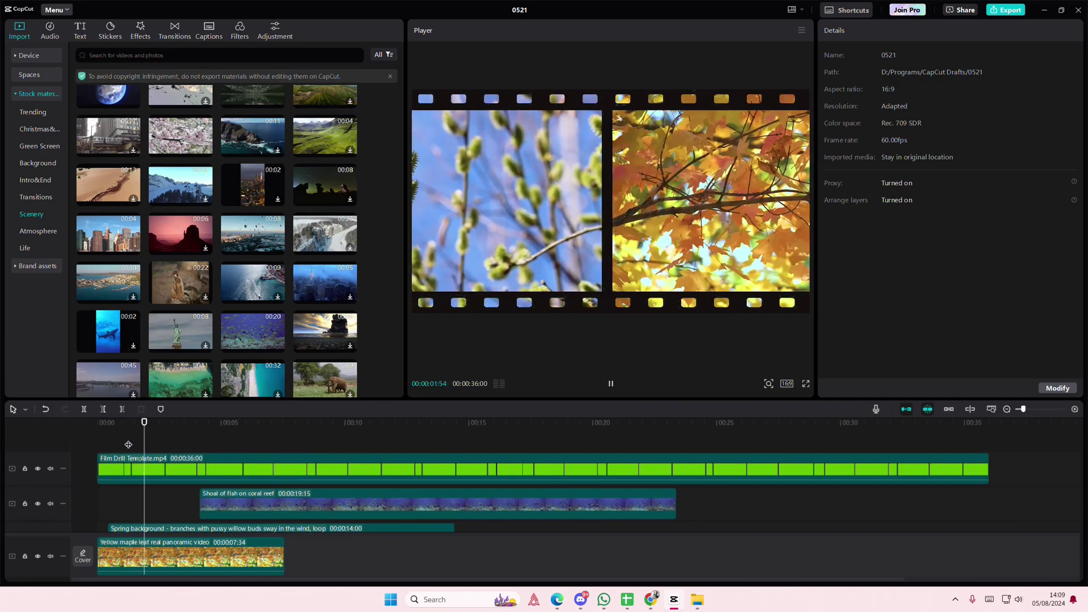